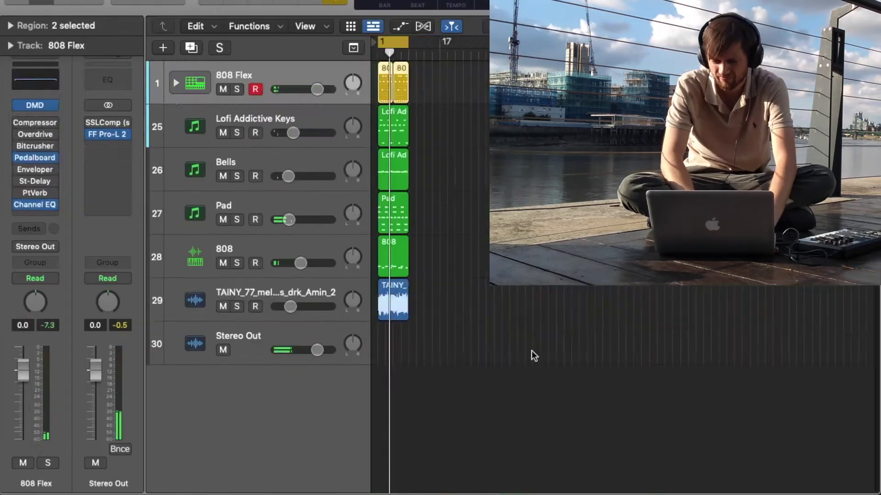
Chop the second TAINY melodic loop region into short pieces from bar 9 and copy the 808 Flex region to bar 9
{"action": "left_click", "coordinate": [484, 317]}
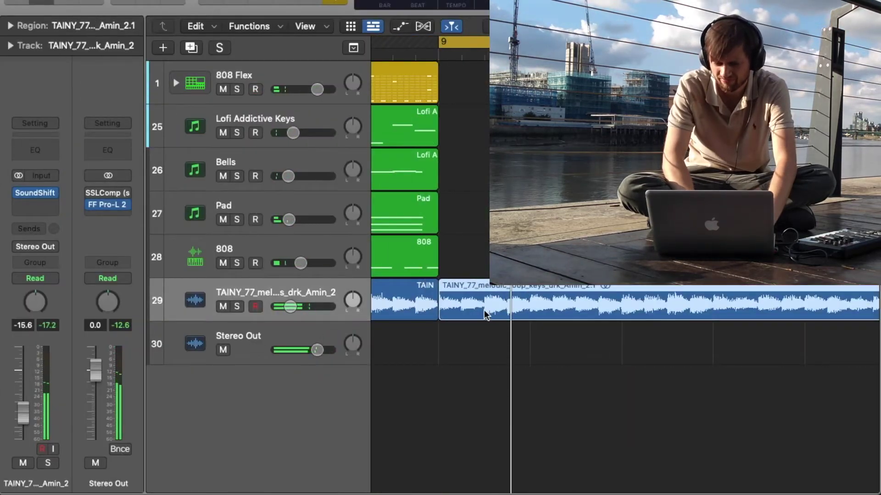
{"action": "left_click", "coordinate": [485, 316]}
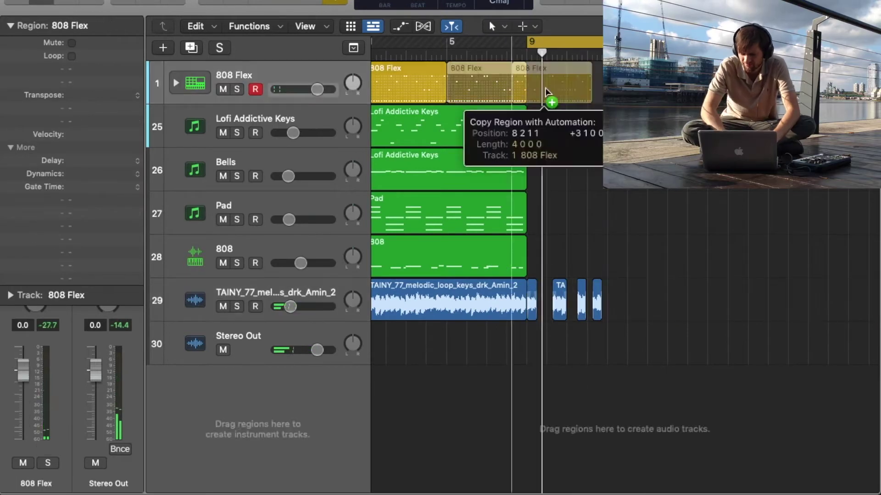
{"action": "left_click_drag", "start_coordinate": [552, 98], "coordinate": [553, 92]}
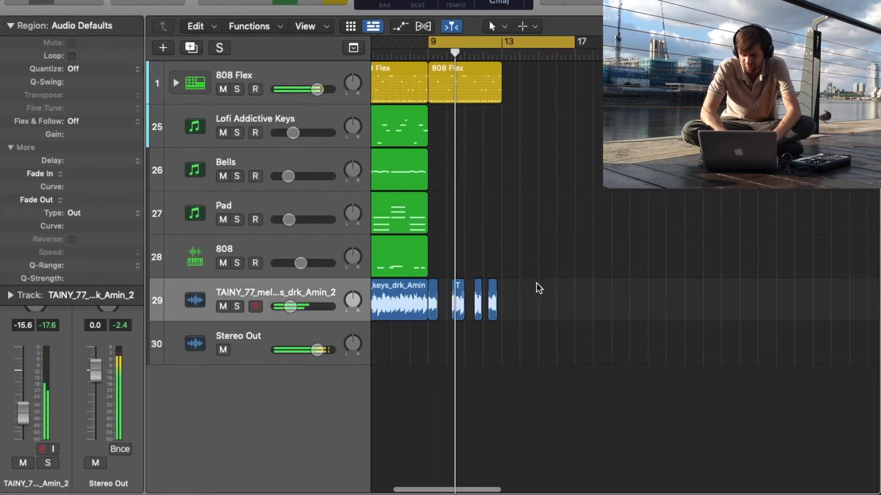
Split the last TAINY loop chop in bar 12 in half and repeat the short piece up to bar 13
{"action": "scroll", "coordinate": [495, 300], "scroll_direction": "left", "scroll_amount": 3}
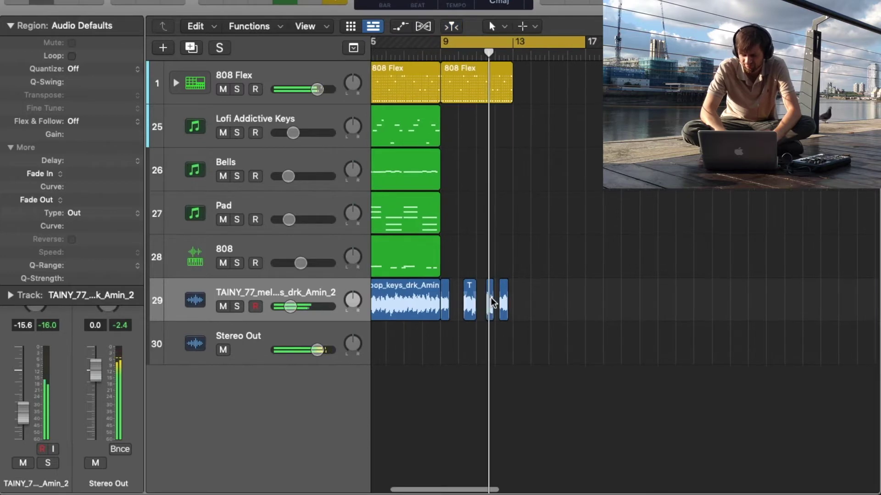
{"action": "key", "text": "super+Right"}
{"action": "key", "text": "super+Right"}
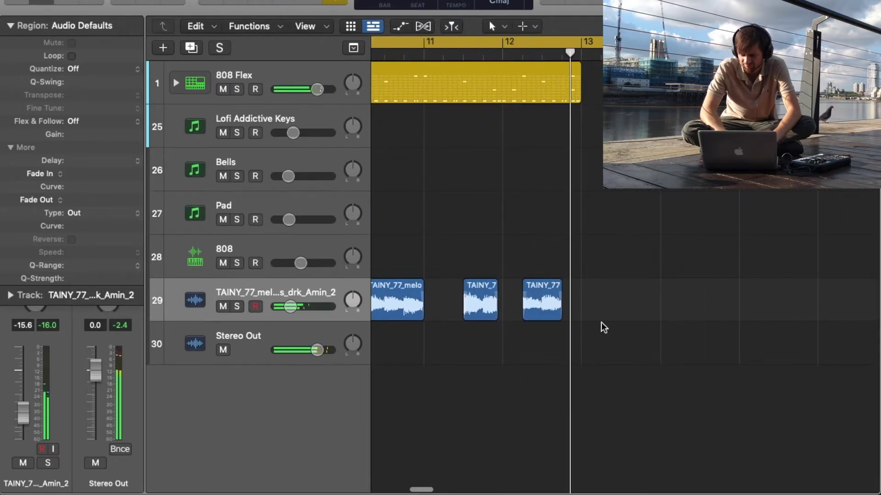
{"action": "left_click", "coordinate": [527, 303]}
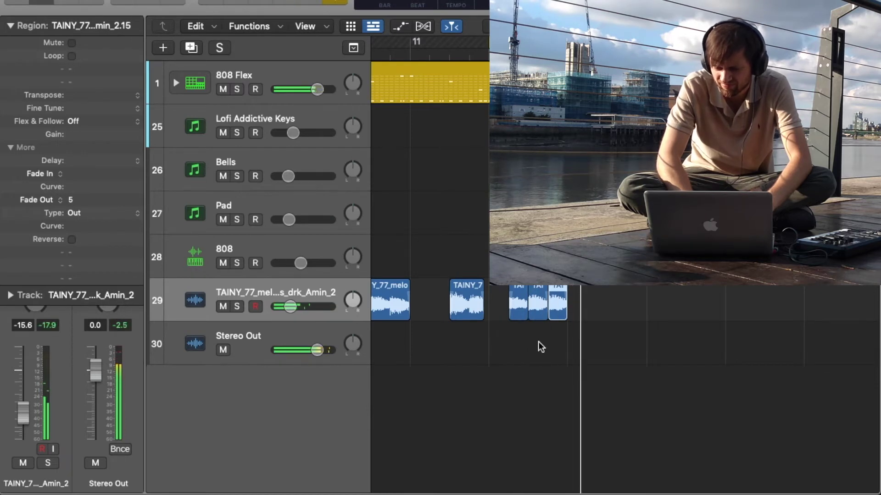
Duplicate the chopped TAINY loop pattern of bars 9 to 12 so the copy starts at bar 13
{"action": "key", "text": "shift+f"}
{"action": "key", "text": "super+Left"}
{"action": "key", "text": "super+Left"}
{"action": "key", "text": "super+Left"}
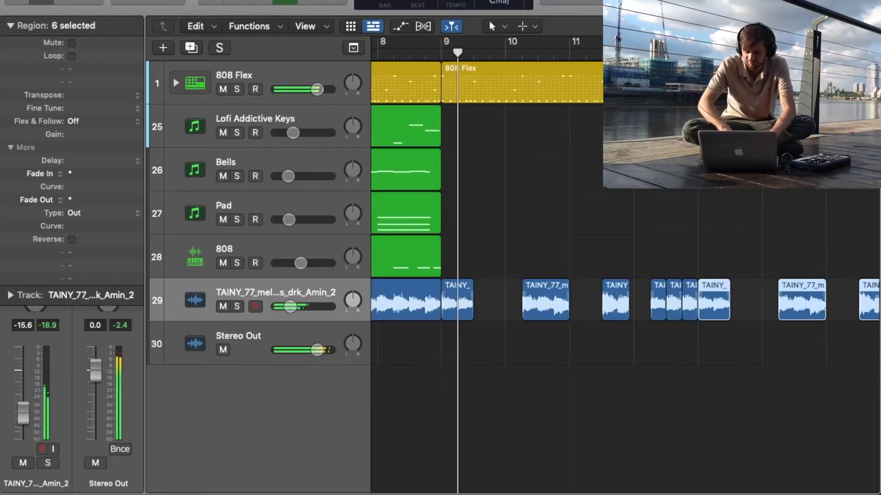
{"action": "key", "text": "super+Left"}
{"action": "key", "text": "super+Left"}
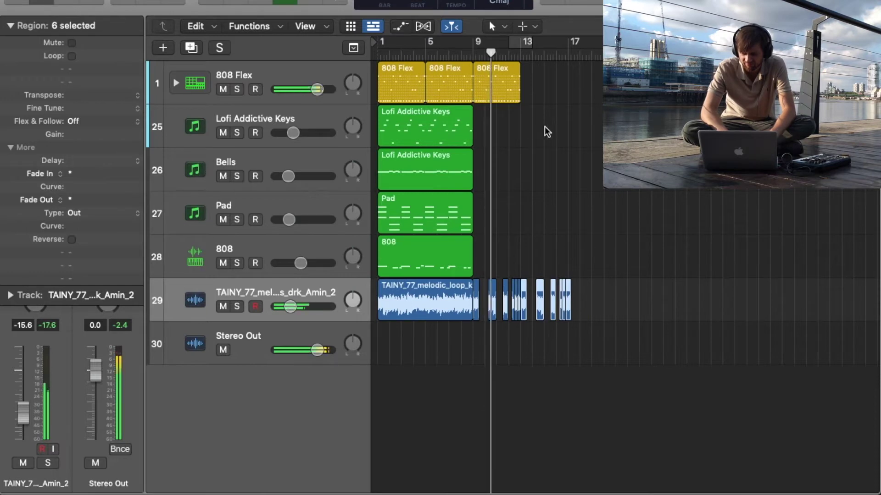
{"action": "scroll", "coordinate": [541, 201], "scroll_direction": "right", "scroll_amount": 1}
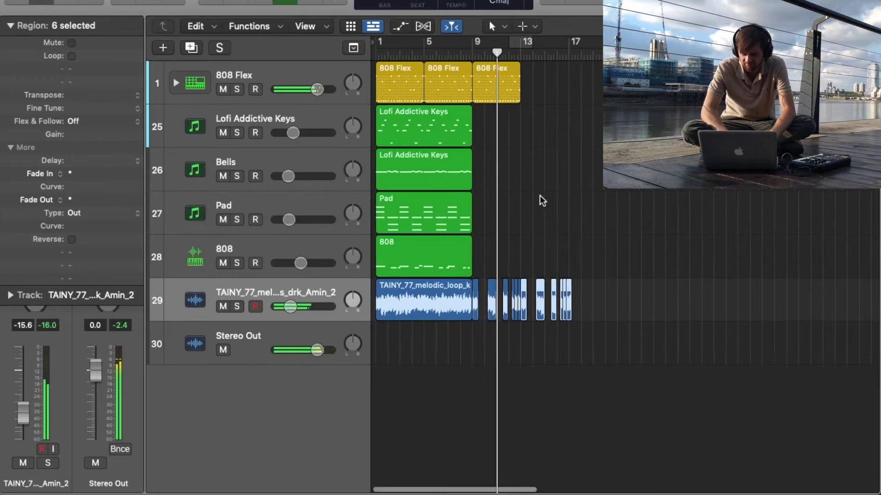
{"action": "key", "text": "super+Right"}
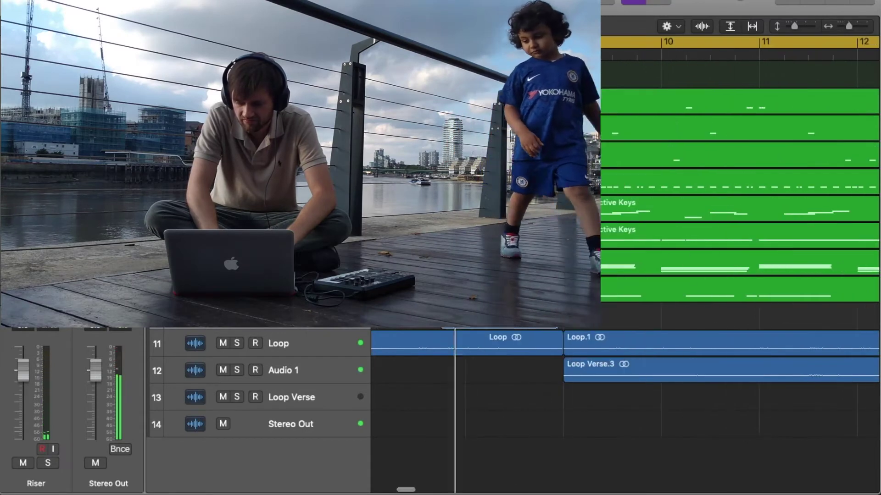
Play back the transition where the reversed open hi-hat riser leads into bar 9
{"action": "scroll", "coordinate": [642, 201], "scroll_direction": "left", "scroll_amount": 3}
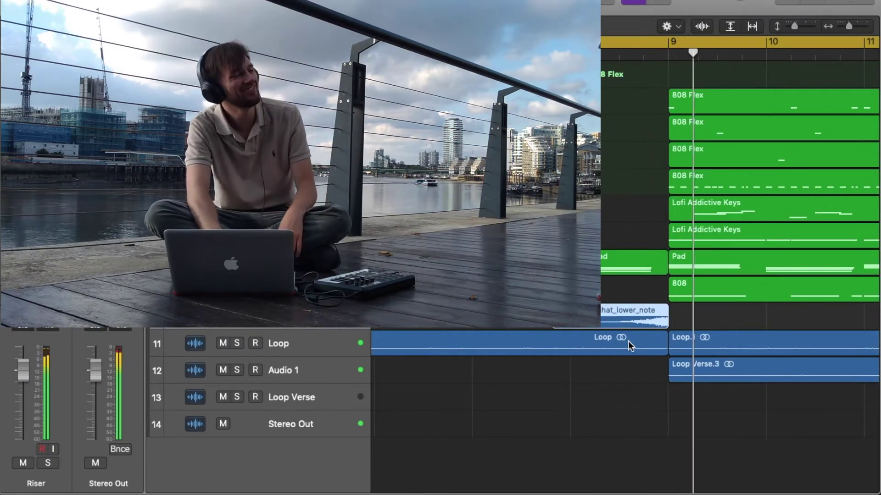
{"action": "key", "text": "space"}
{"action": "key", "text": "space"}
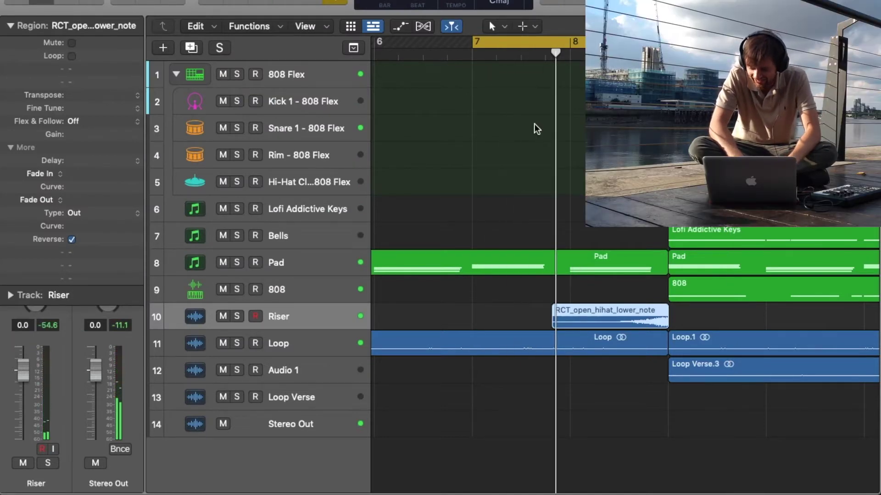
Add sends to Bus 11 and Bus 15 on the Riser track and lower its volume to -27.0 dB
{"action": "scroll", "coordinate": [463, 310], "scroll_direction": "down", "scroll_amount": 5}
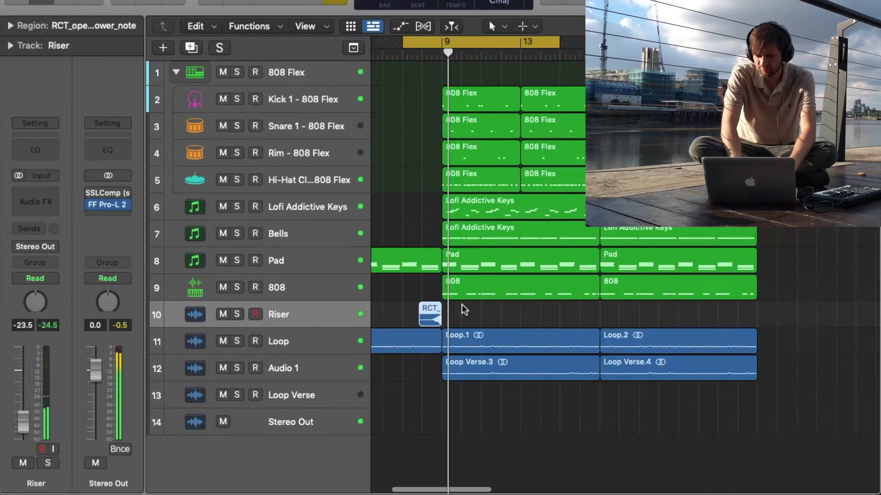
{"action": "left_click", "coordinate": [29, 228]}
{"action": "left_click", "coordinate": [167, 205]}
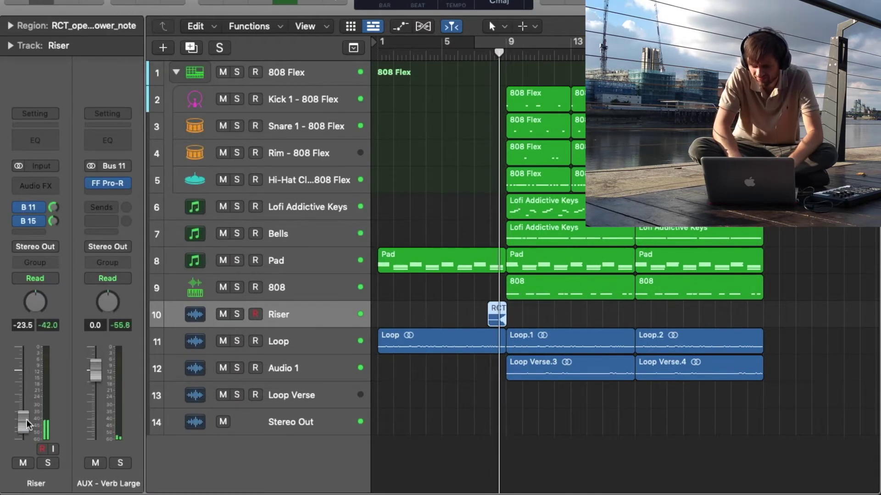
{"action": "left_click_drag", "start_coordinate": [29, 424], "coordinate": [28, 428]}
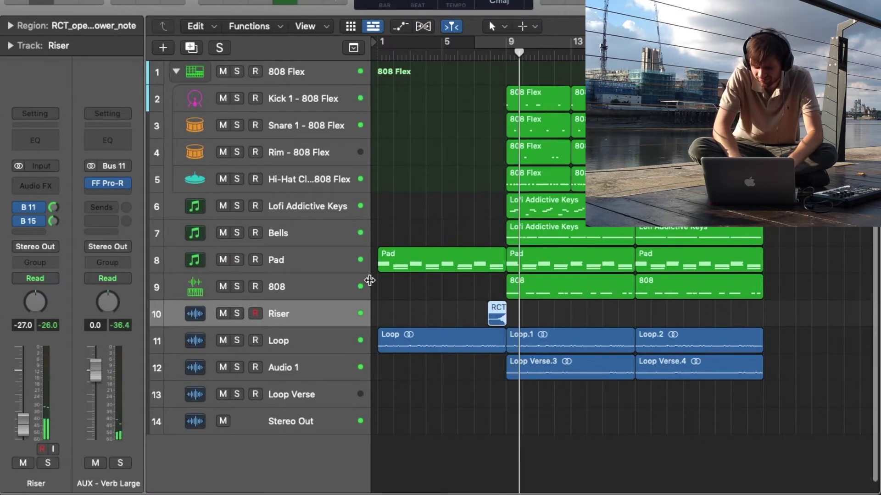
Clear the region selection and move the cycle range so that it starts at bar 24
{"action": "scroll", "coordinate": [369, 280], "scroll_direction": "down", "scroll_amount": 1}
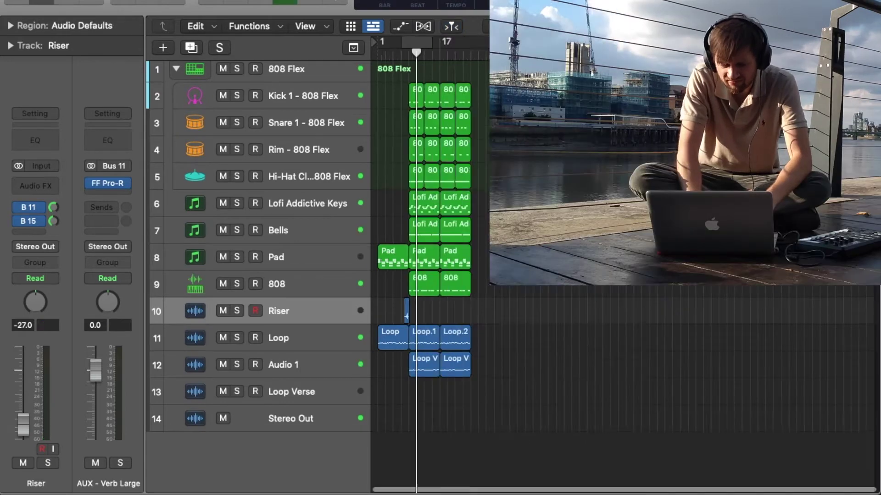
{"action": "left_click", "coordinate": [548, 340]}
{"action": "left_click_drag", "start_coordinate": [423, 42], "coordinate": [594, 42]}
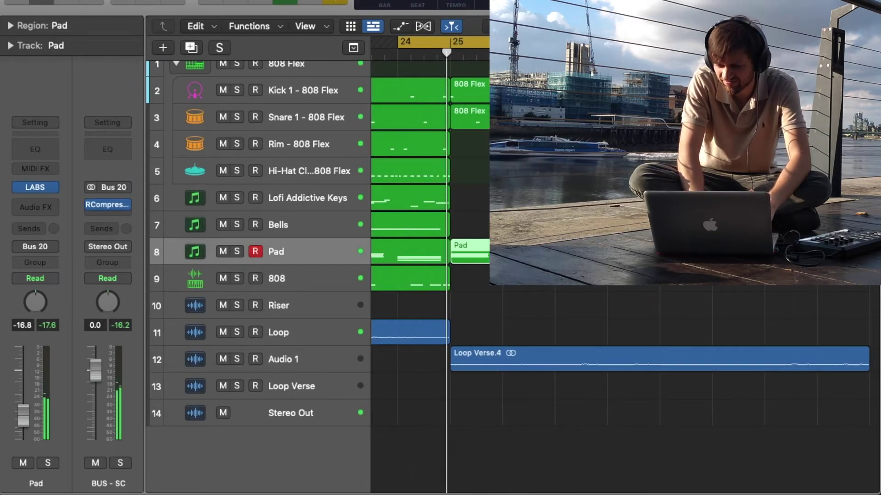
Select the drum, keys, bells, pad, 808 and loop regions between bars 17 and 25
{"action": "key", "text": "super+Left"}
{"action": "key", "text": "super+Left"}
{"action": "key", "text": "super+Left"}
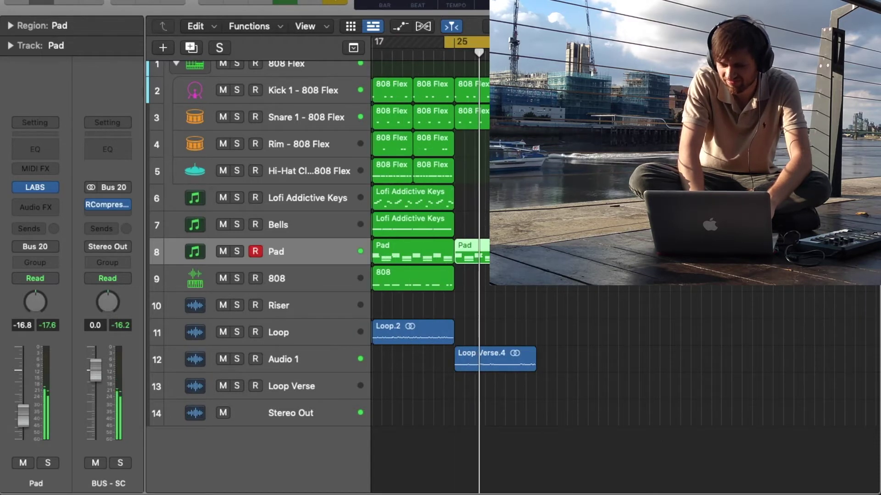
{"action": "key", "text": "super+shift+a"}
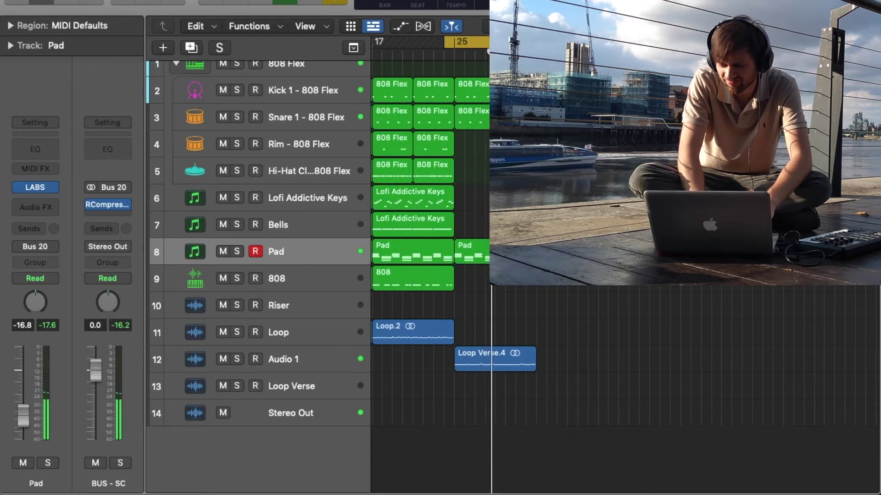
{"action": "scroll", "coordinate": [467, 295], "scroll_direction": "left", "scroll_amount": 3}
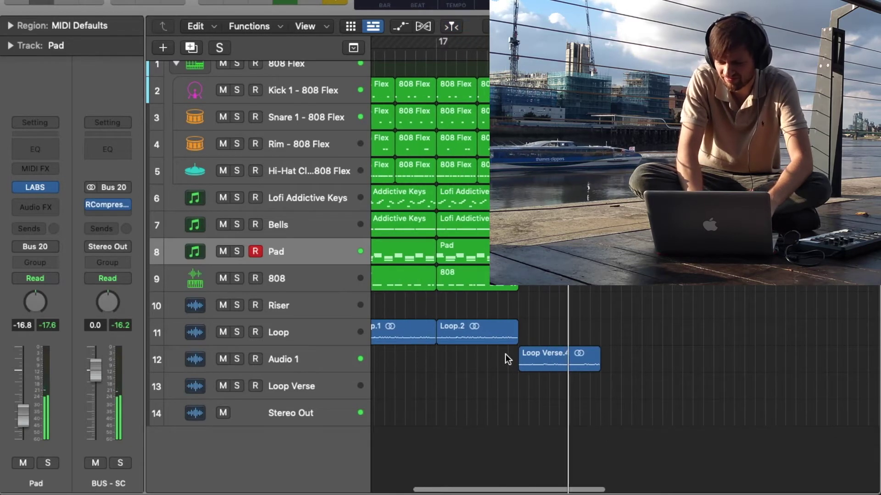
{"action": "left_click_drag", "start_coordinate": [507, 359], "coordinate": [435, 82]}
{"action": "scroll", "coordinate": [433, 275], "scroll_direction": "left", "scroll_amount": 3}
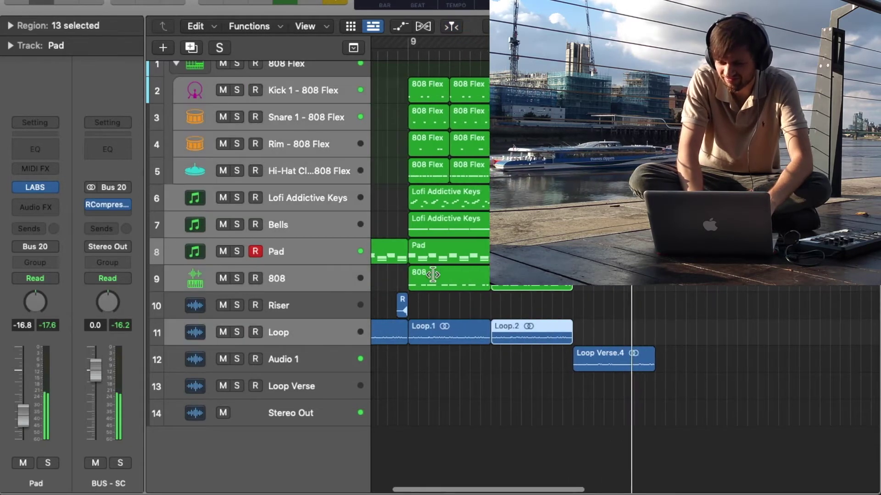
{"action": "scroll", "coordinate": [433, 274], "scroll_direction": "left", "scroll_amount": 1}
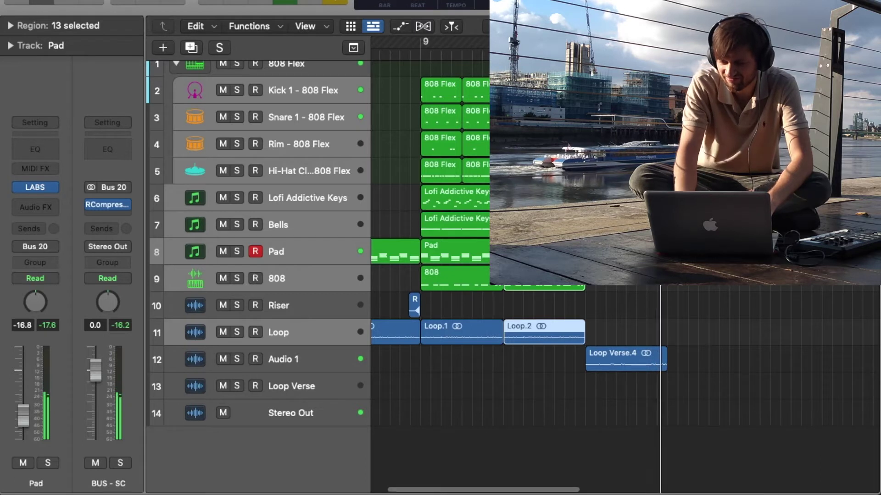
{"action": "scroll", "coordinate": [624, 275], "scroll_direction": "right", "scroll_amount": 1}
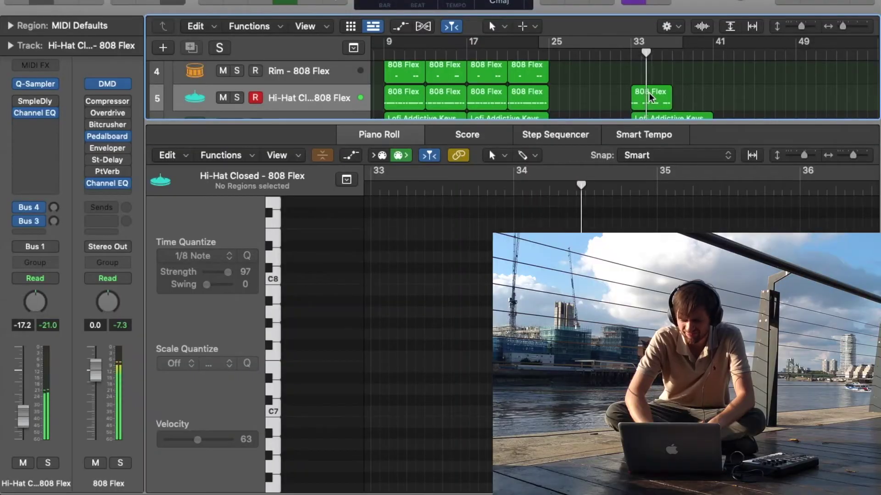
Copy the closed hi-hat region from bar 33 to bar 37 and select the regions across the tracks from bar 17 to bar 41
{"action": "left_click", "coordinate": [659, 96]}
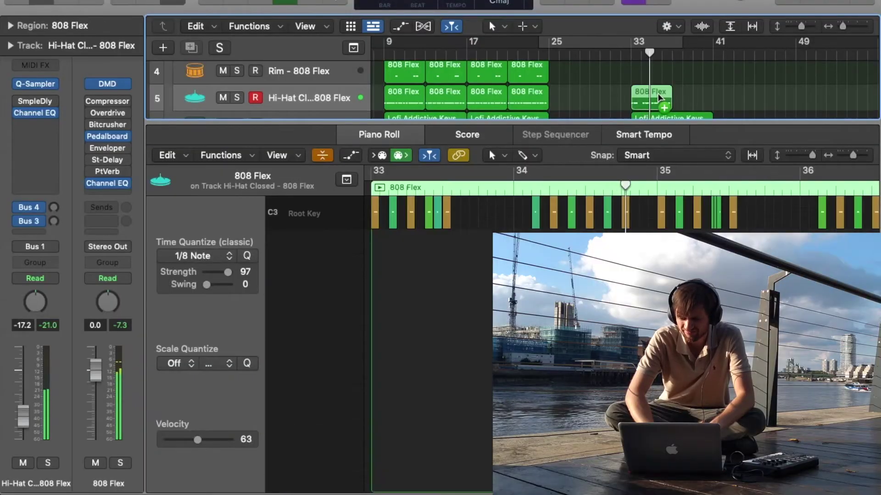
{"action": "left_click_drag", "start_coordinate": [659, 96], "coordinate": [700, 95]}
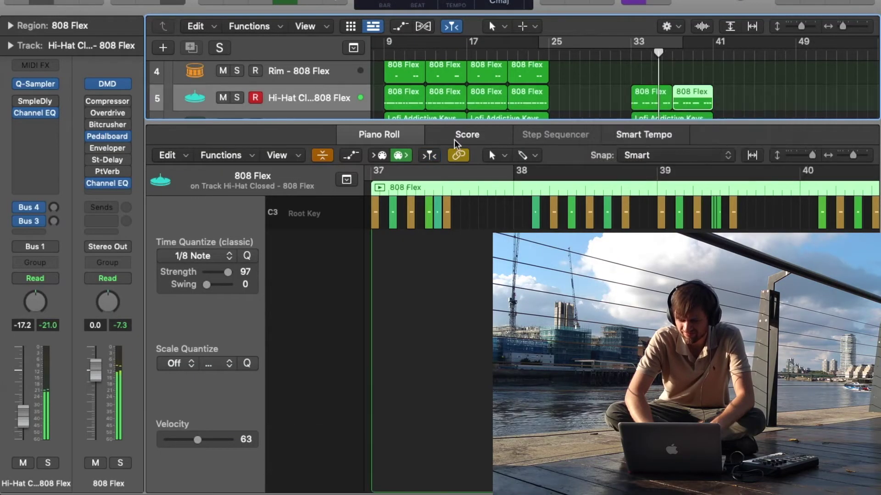
{"action": "left_click", "coordinate": [387, 134]}
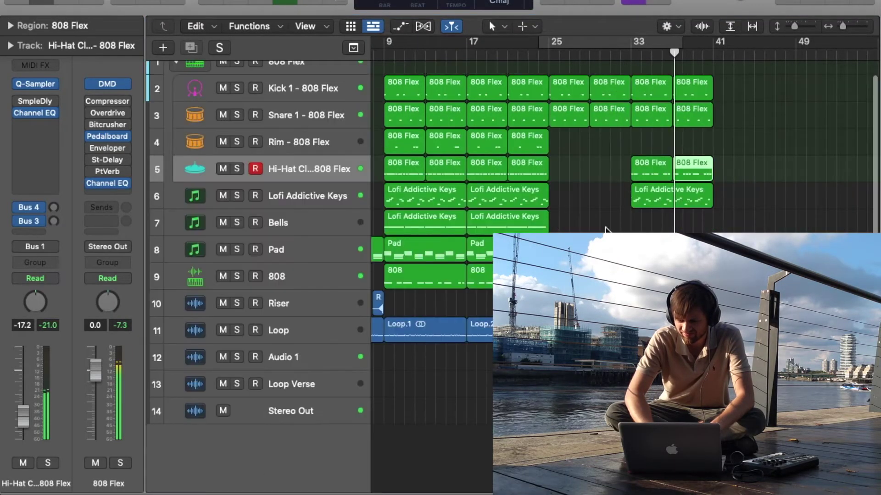
{"action": "left_click_drag", "start_coordinate": [478, 69], "coordinate": [733, 339]}
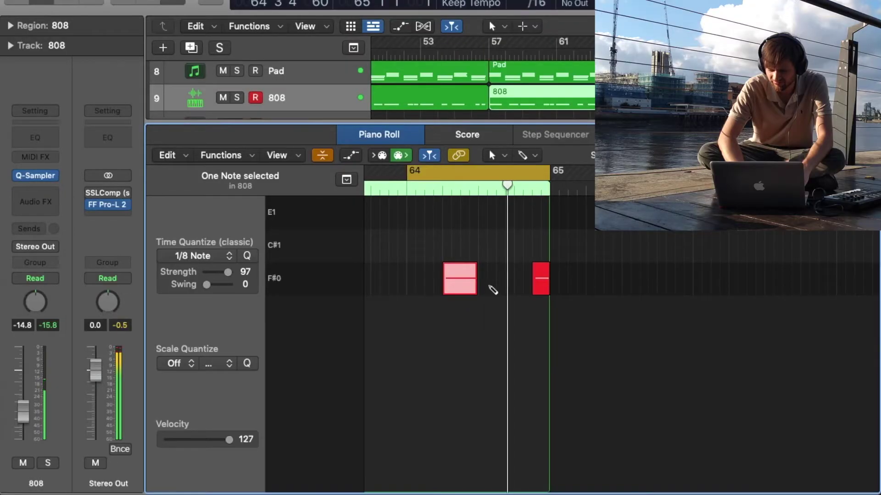
In bar 64 of the 808 region, add two F#0 notes right after the first one and delete the bar's last note
{"action": "left_click", "coordinate": [481, 282]}
{"action": "left_click", "coordinate": [532, 282]}
{"action": "key", "text": "Delete"}
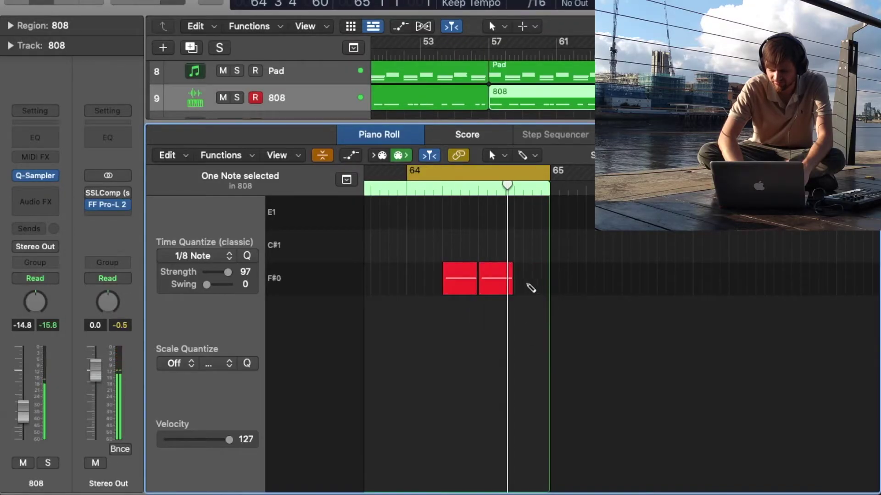
{"action": "left_click", "coordinate": [522, 283]}
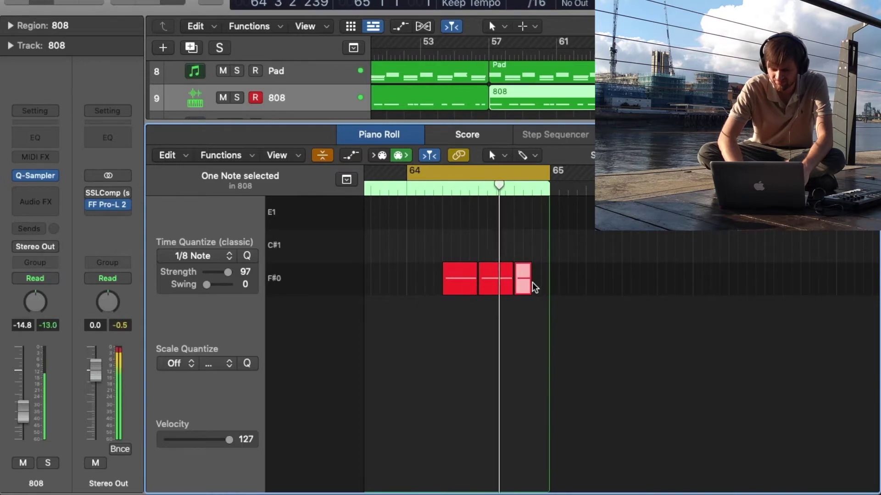